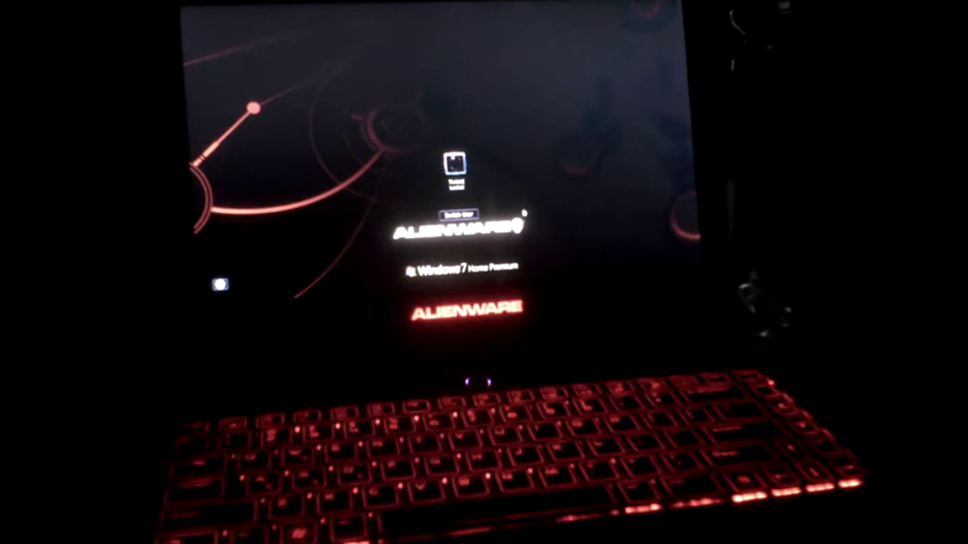
# - Sign in to the laptop's Windows 7 account with its password
pyautogui.press('Return')
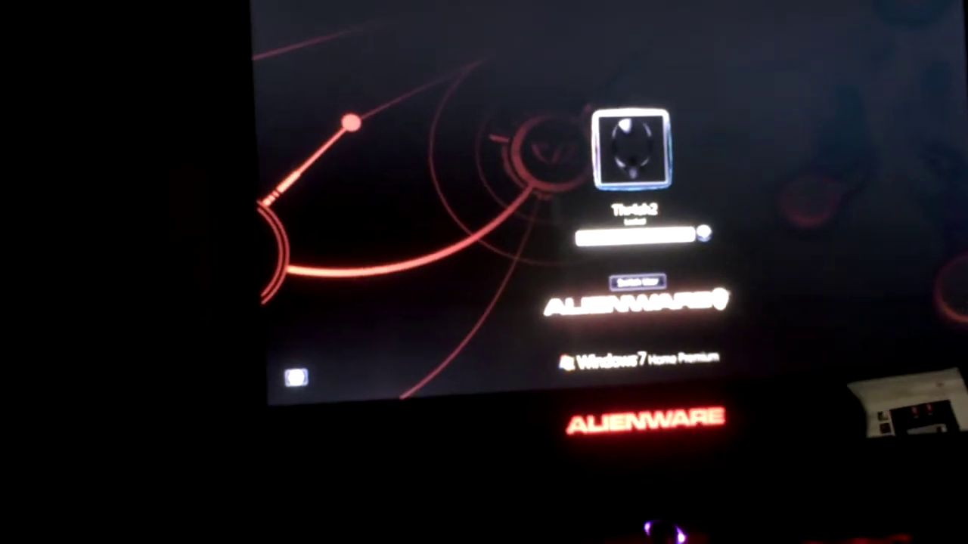
pyautogui.press('Return')
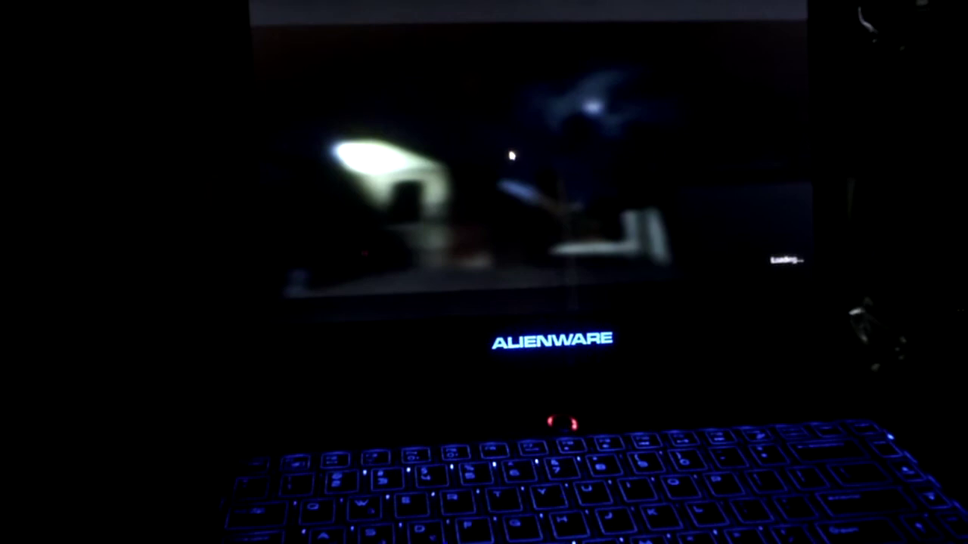
# - Load the first saved game from Half-Life 2's Load Game list
pyautogui.click(296, 187)
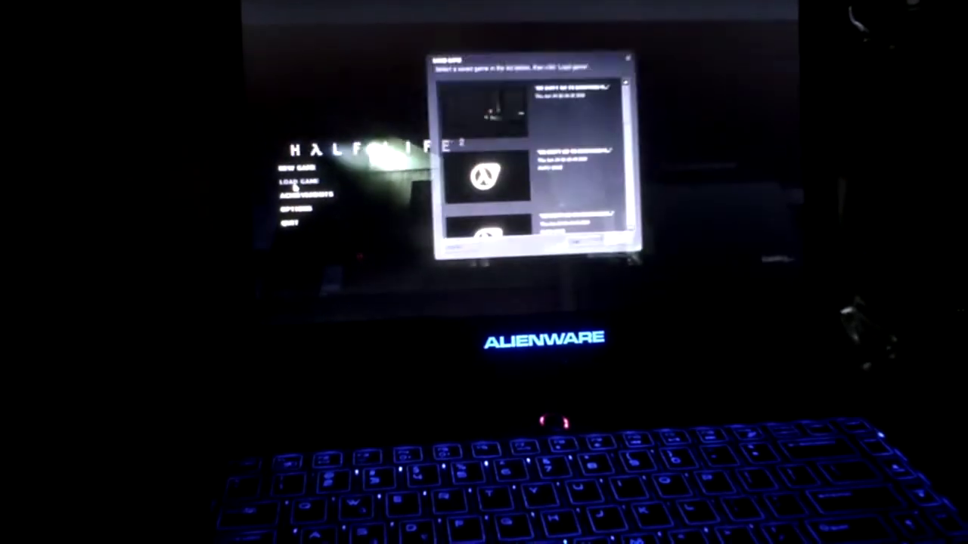
pyautogui.doubleClick(473, 114)
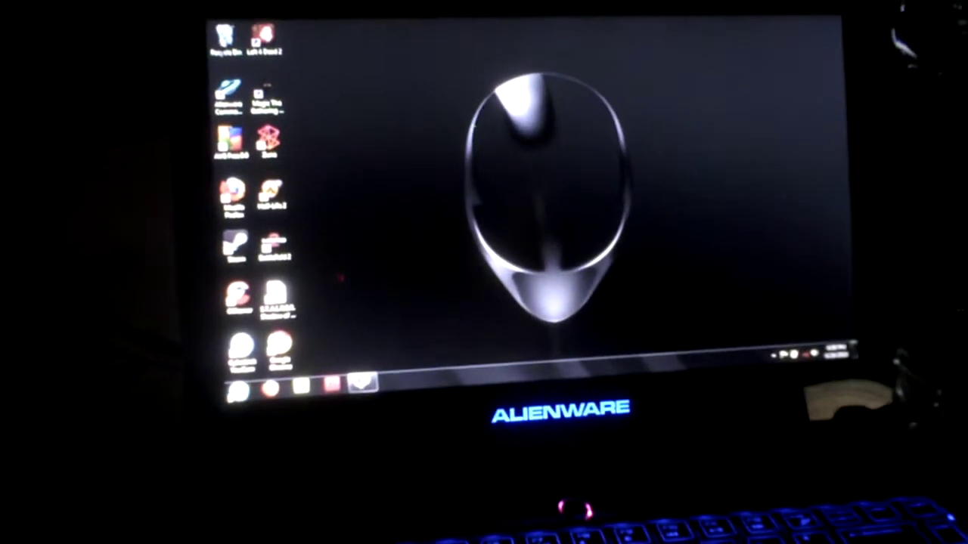
# - Open Computer from the Start menu, after dismissing the menu once
pyautogui.press('super')
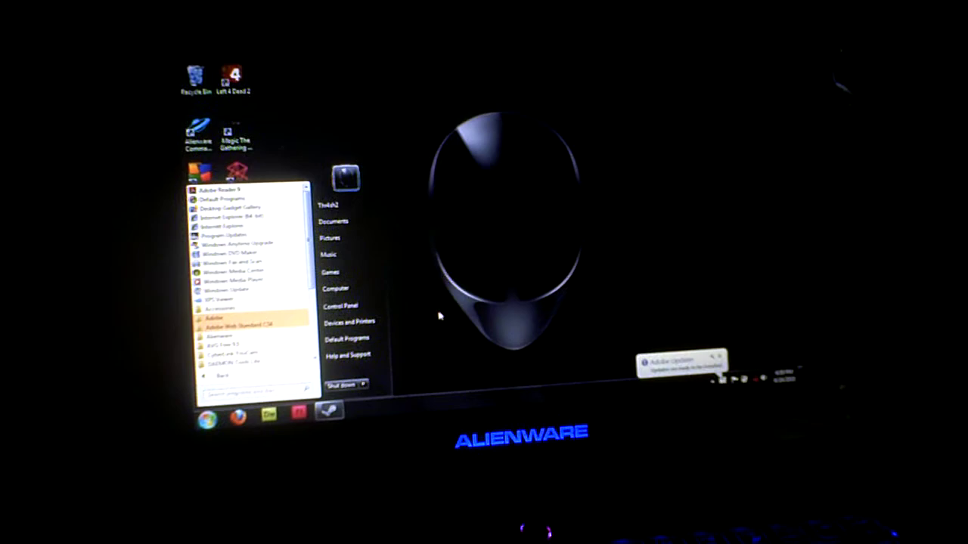
pyautogui.click(478, 310)
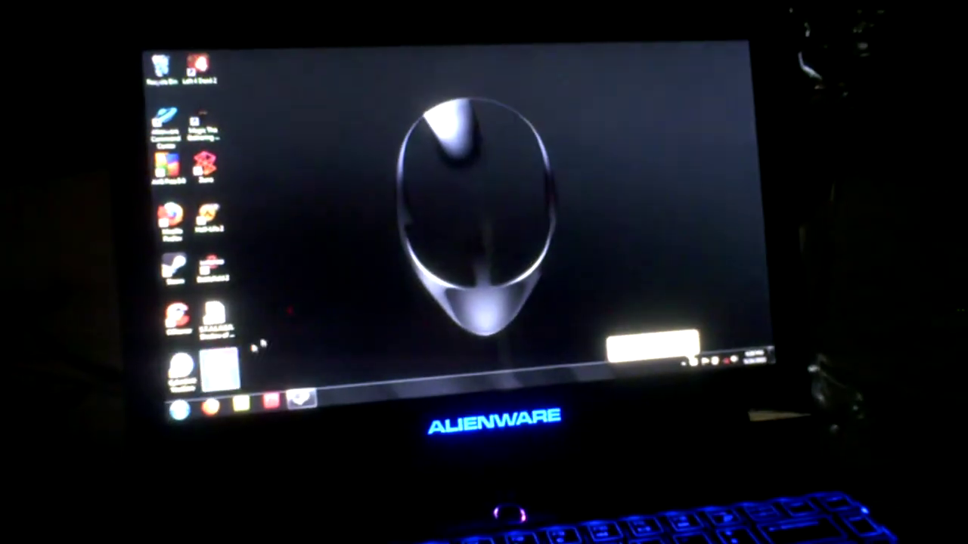
pyautogui.press('super')
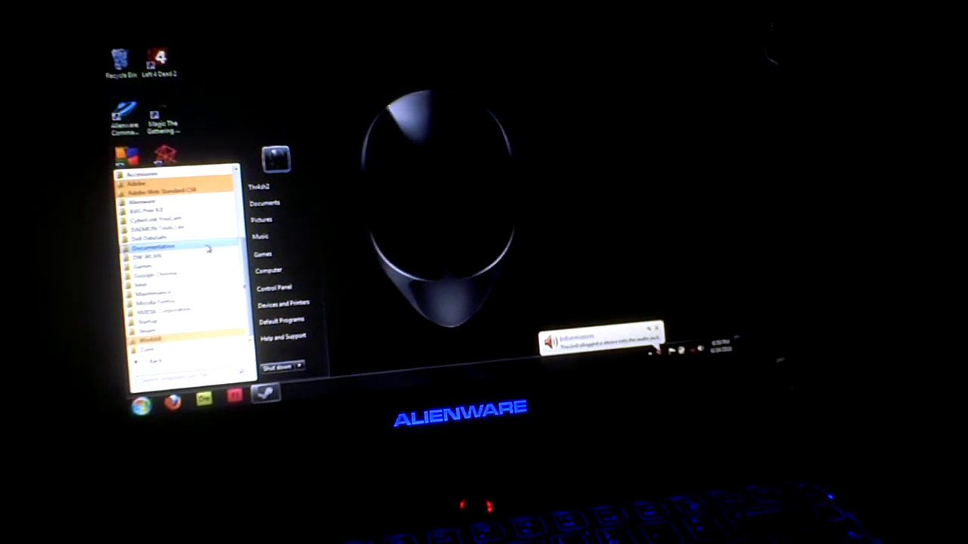
pyautogui.click(135, 410)
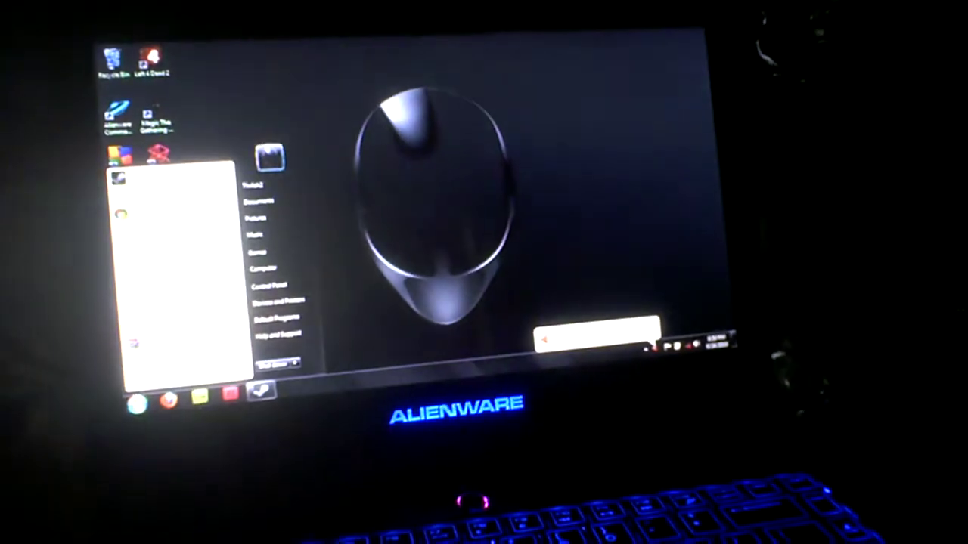
# - Open the Dragon Age BD-ROM disc and run its autorun launcher
pyautogui.click(287, 278)
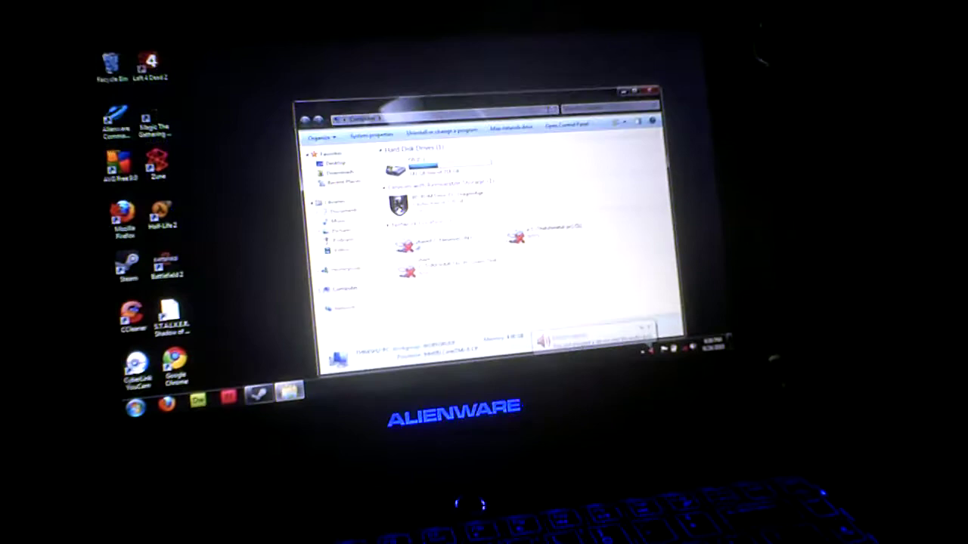
pyautogui.doubleClick(402, 203)
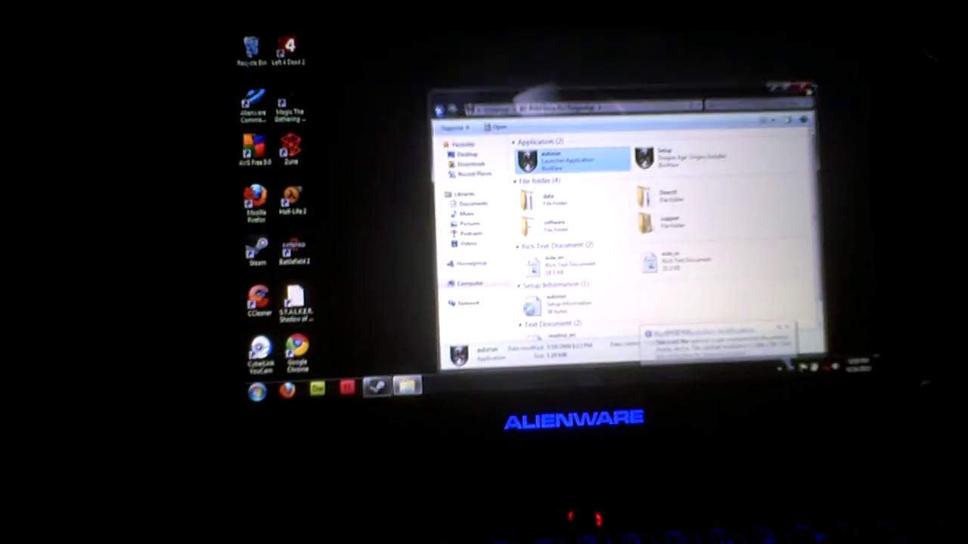
pyautogui.click(804, 84)
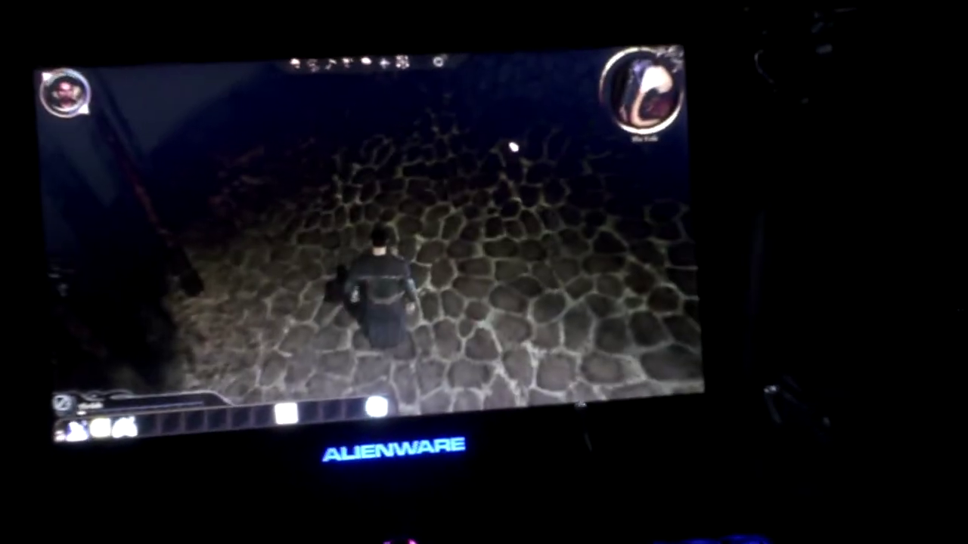
# - Pause Dragon Age: Origins with Esc to reach its exit options
pyautogui.press('Escape')
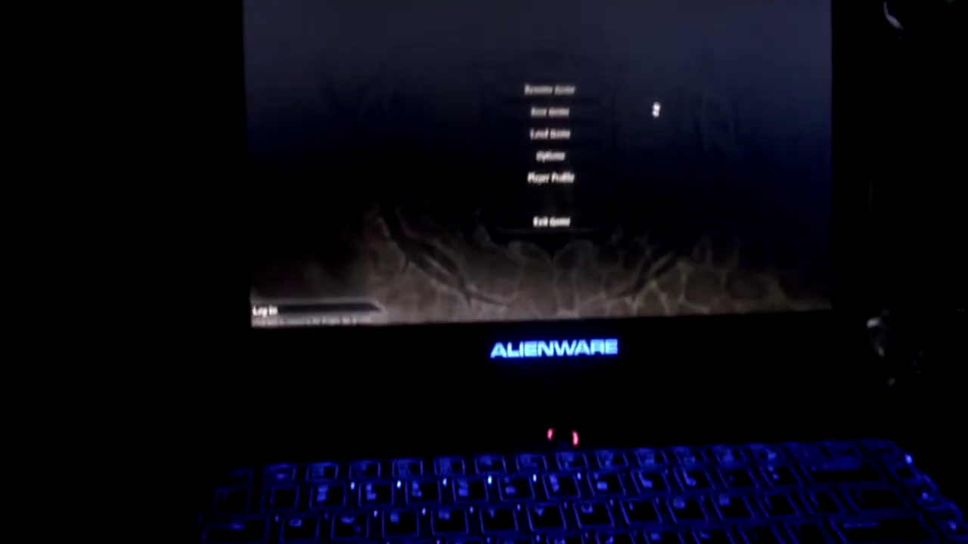